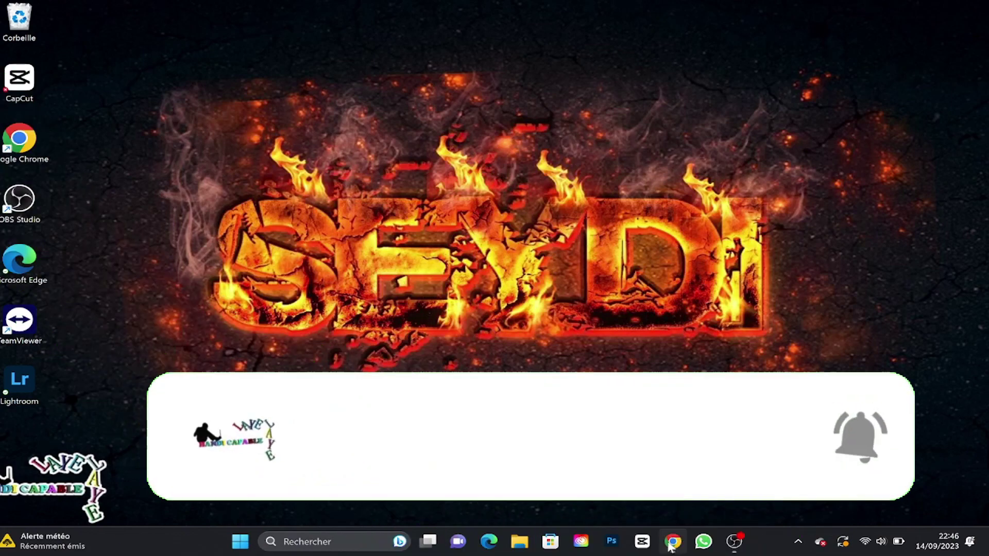
Step: Read through Adobe's Photoshop new-features page in the browser, then minimize the browser
click(670, 538)
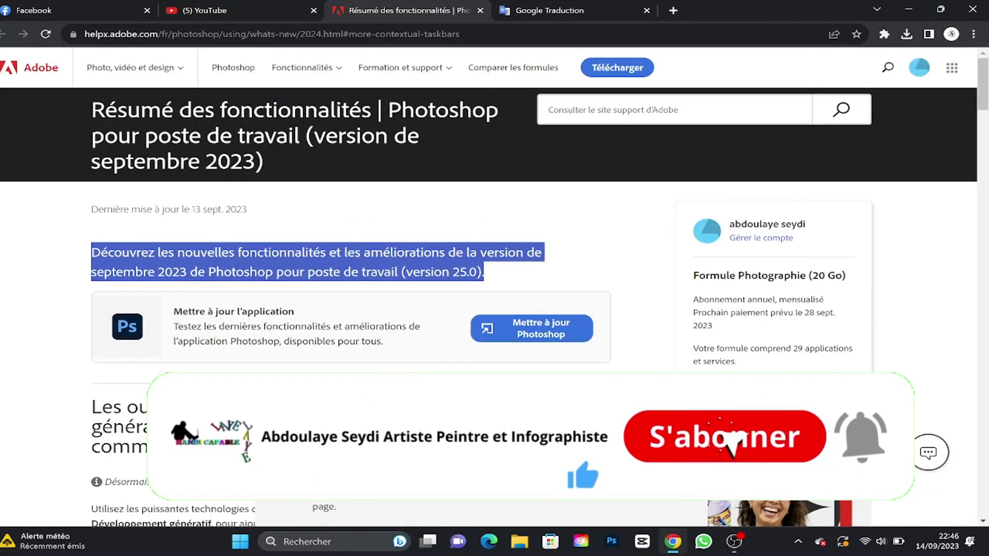
scroll(494, 309, down, 2)
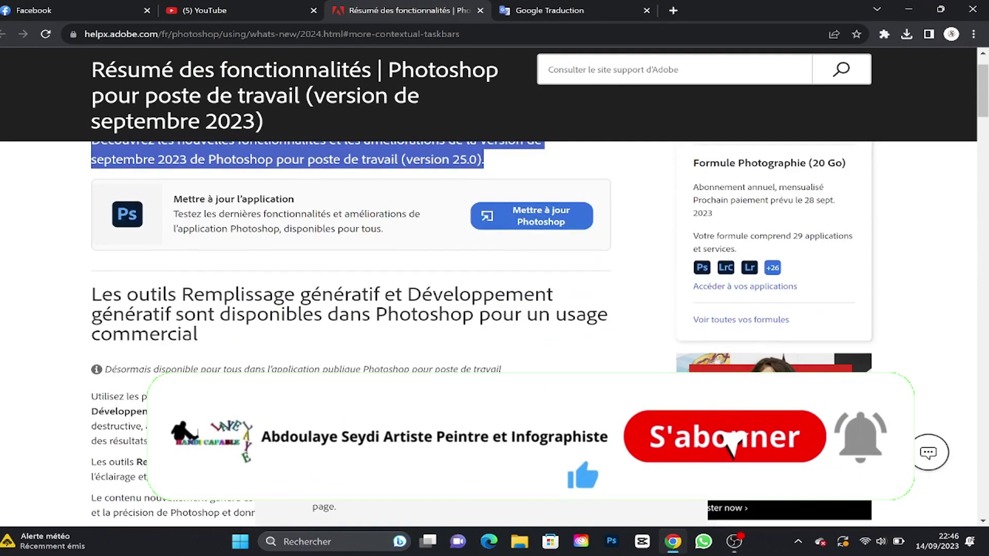
scroll(498, 367, up, 2)
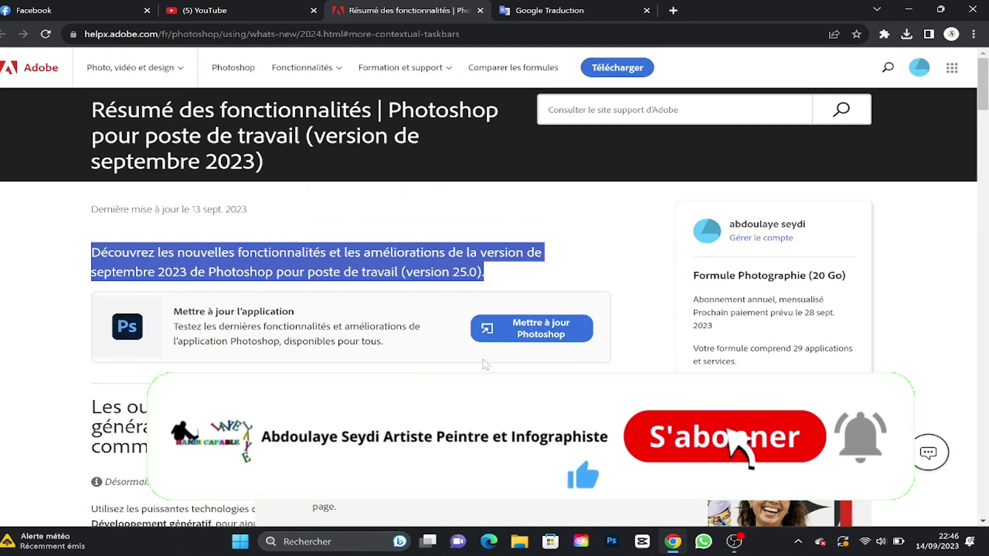
click(241, 247)
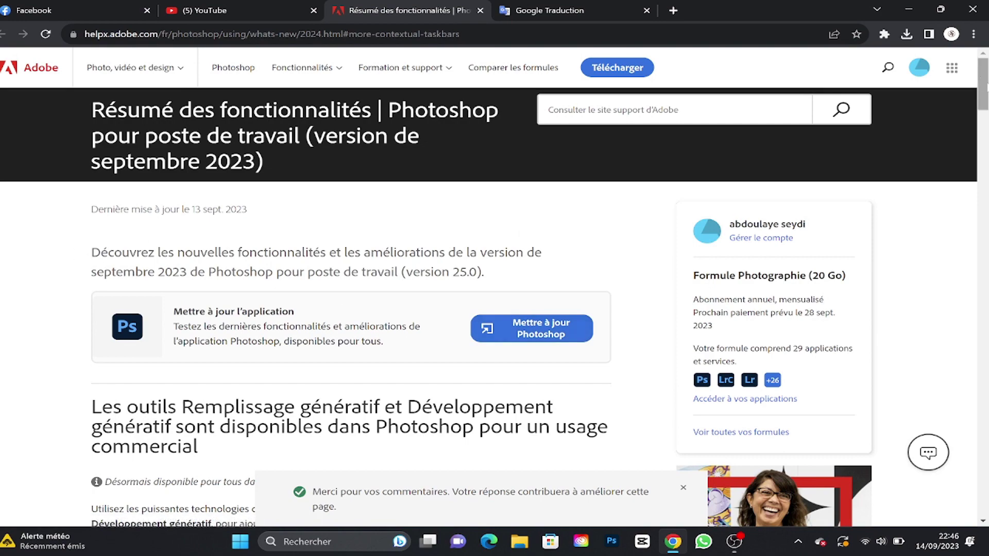
scroll(986, 127, down, 5)
mouse_move(985, 116)
mouse_down()
mouse_move(974, 251)
mouse_move(987, 440)
mouse_move(987, 423)
mouse_up()
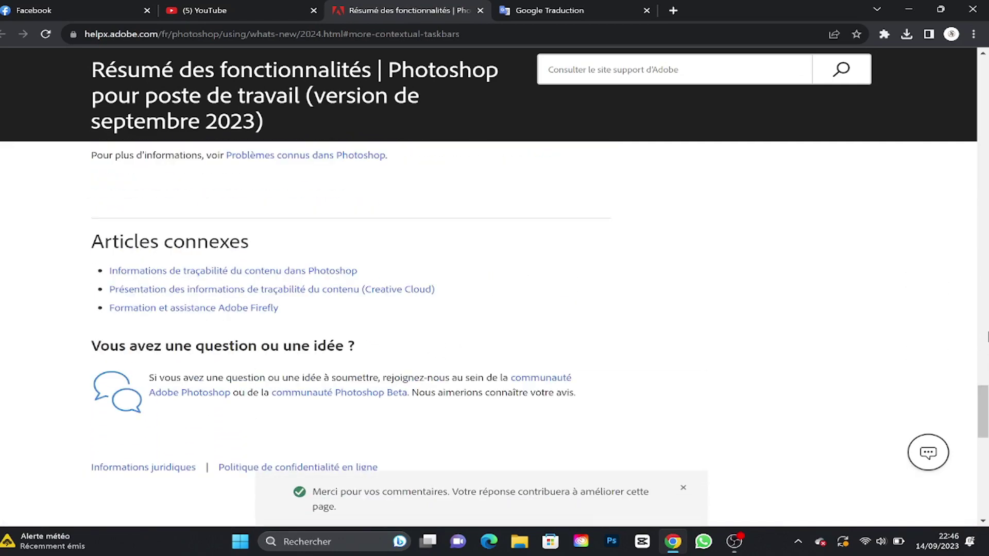
drag(986, 362, 987, 234)
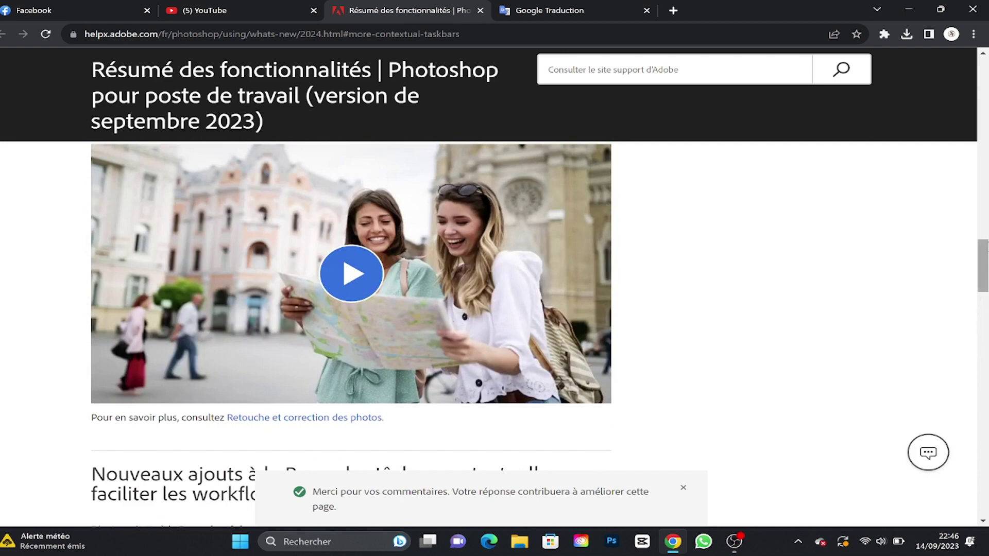
click(908, 9)
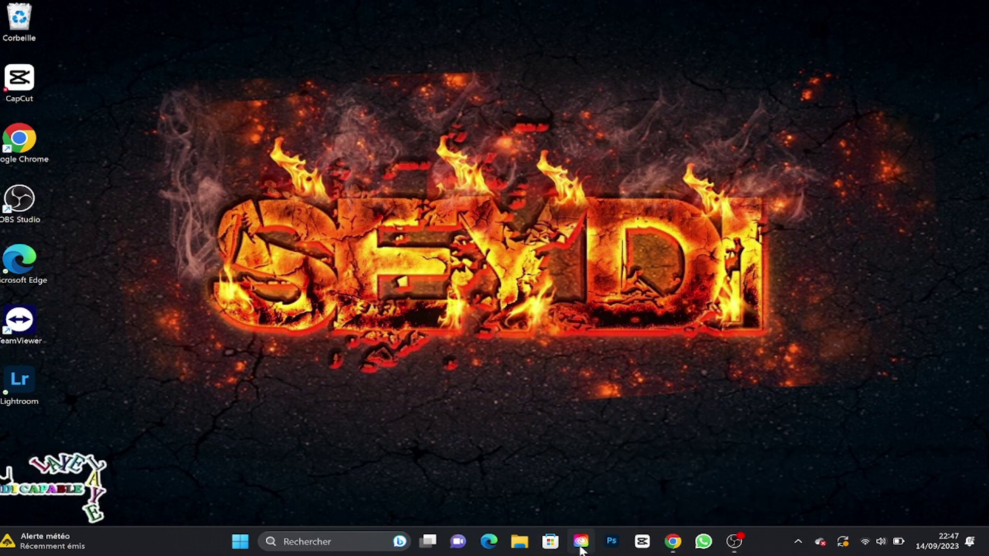
Step: In Creative Cloud Desktop, check installed apps and recent updates, then launch Photoshop 25.0
click(581, 542)
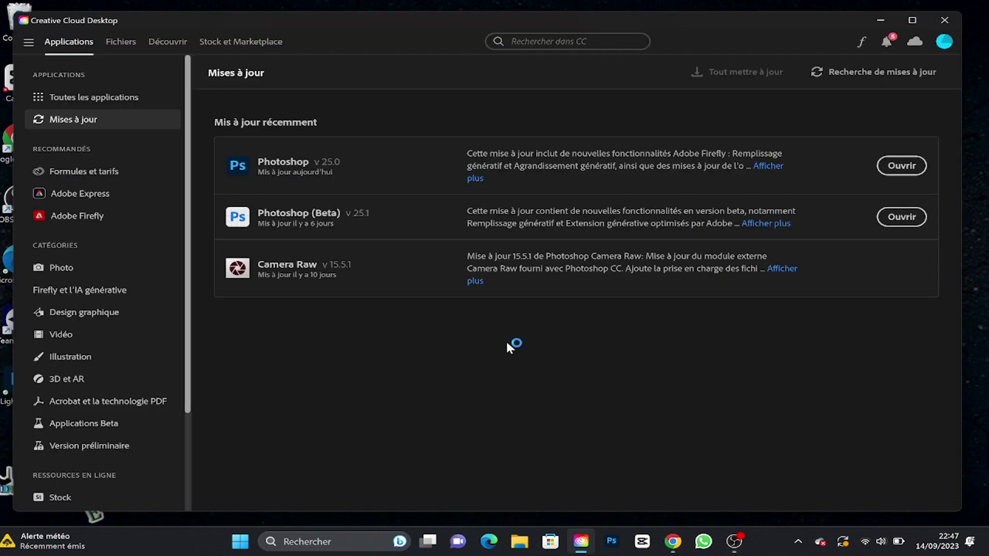
click(128, 110)
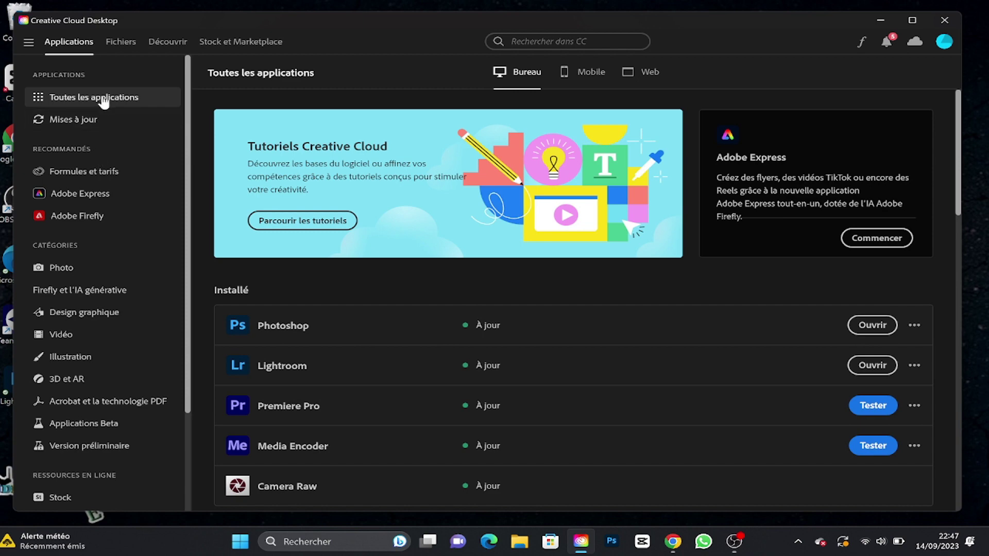
click(98, 121)
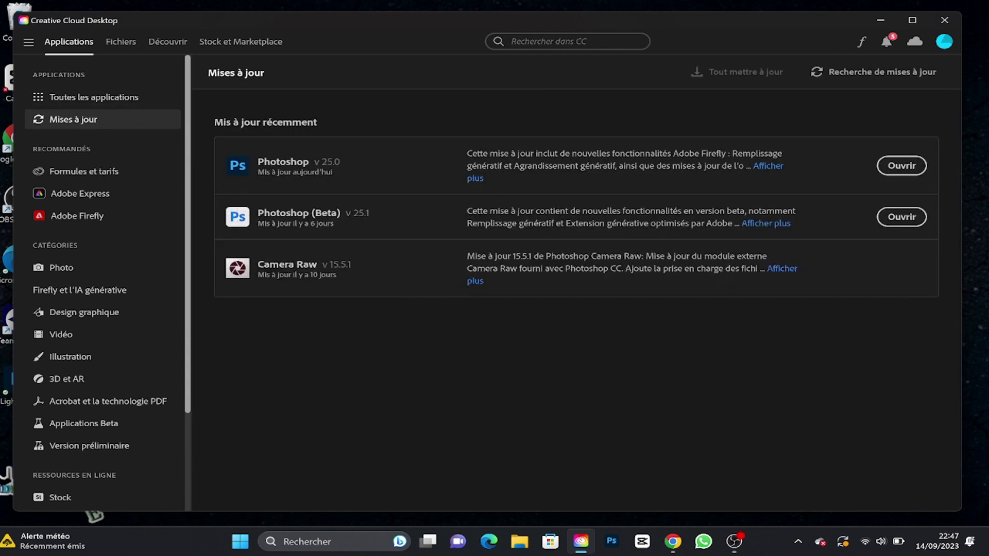
click(882, 166)
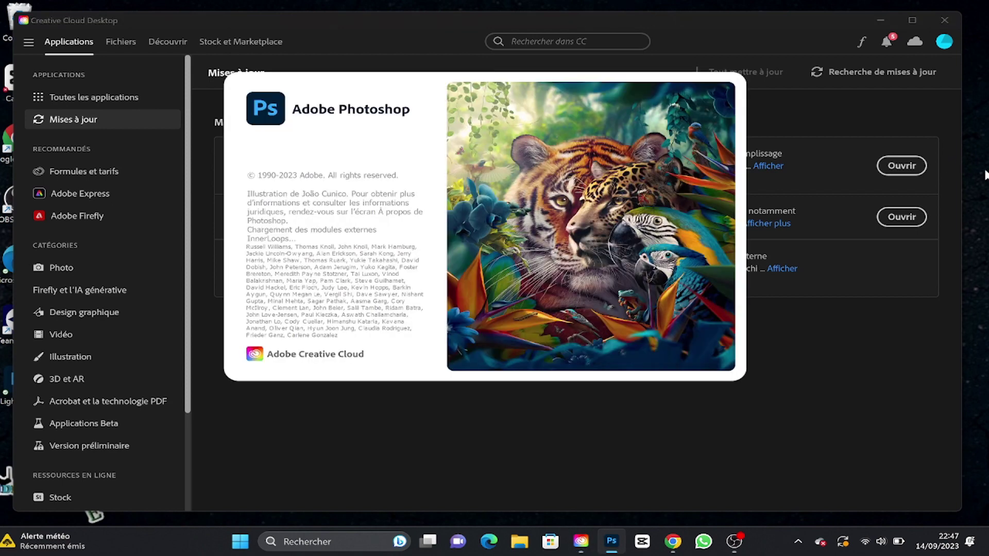
Step: Close Creative Cloud, dismiss the pricing dialog, and open marilyn-monroe-392933_1920.jpg from recent files
click(939, 21)
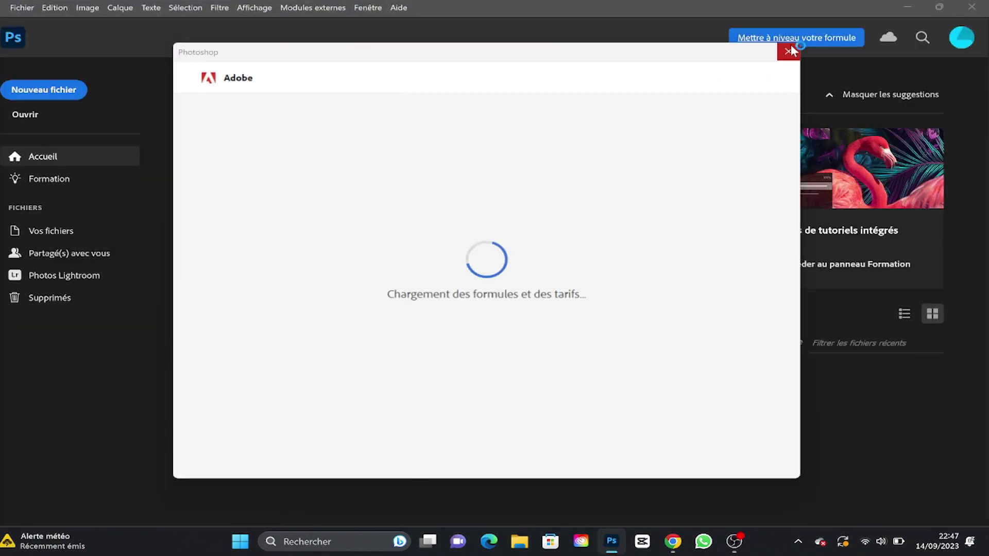
click(779, 48)
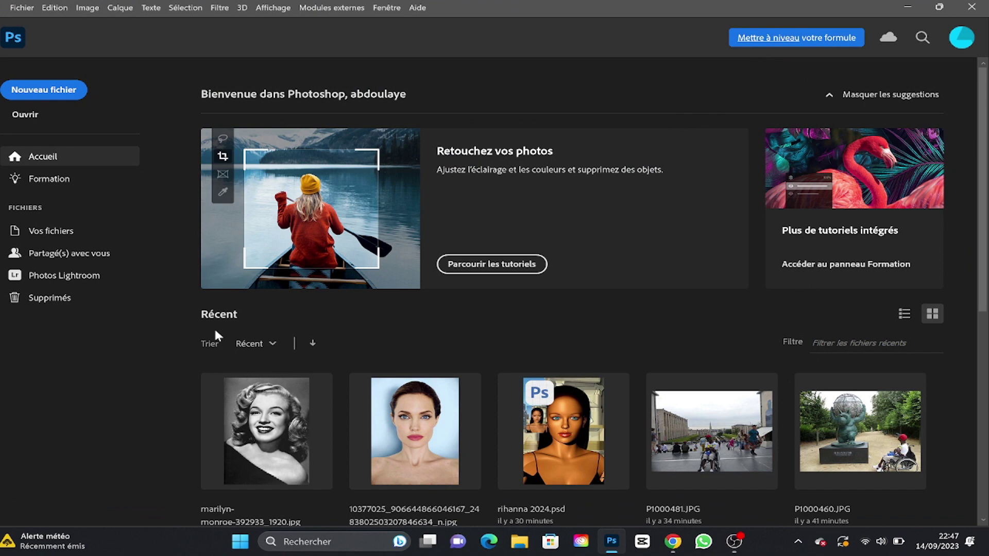
click(246, 414)
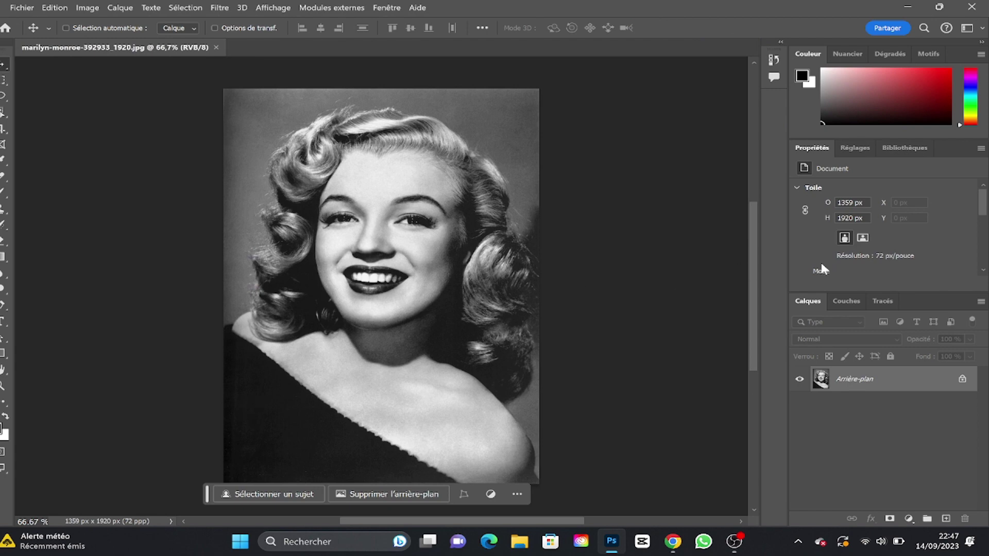
click(269, 7)
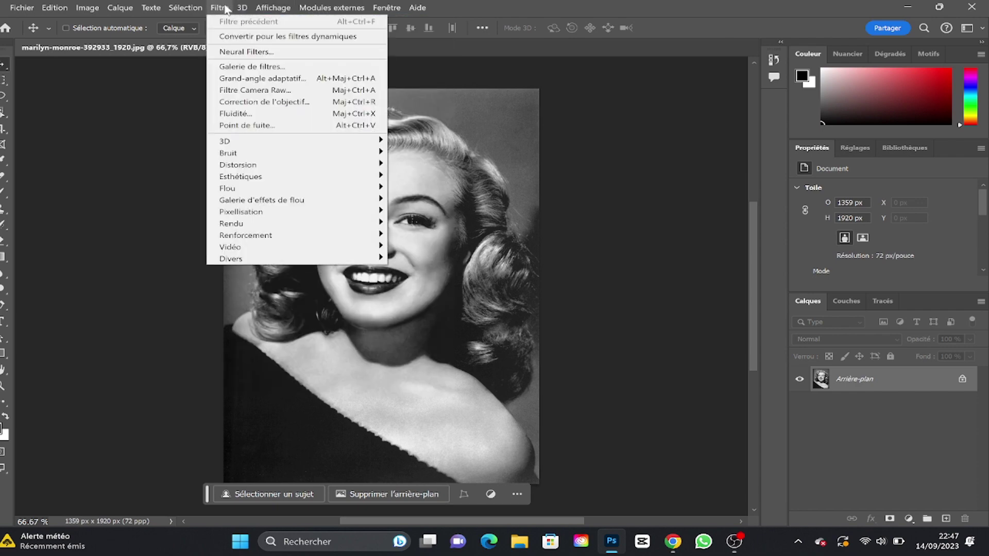
Step: Apply the Coloriser neural filter with output set to Nouveau calque masqué
click(237, 52)
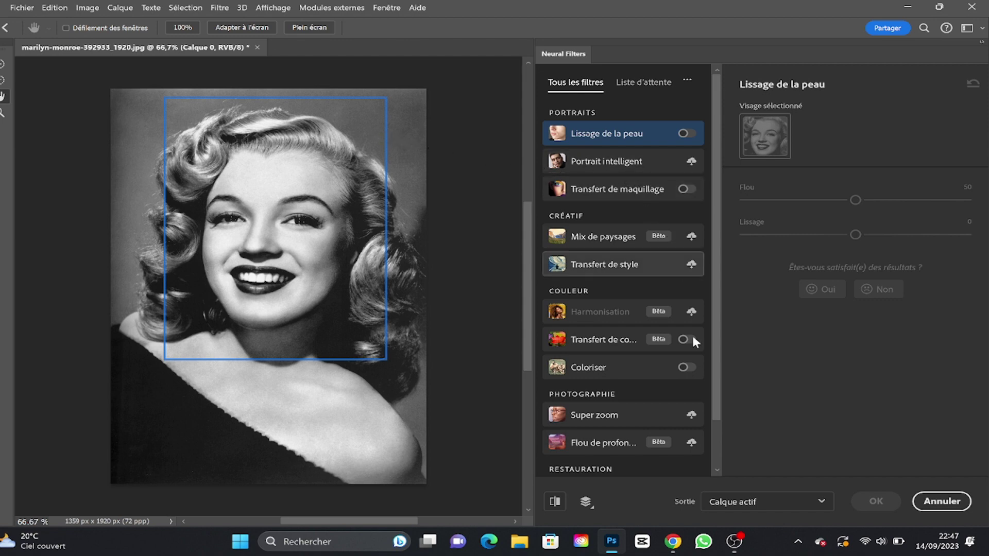
click(687, 367)
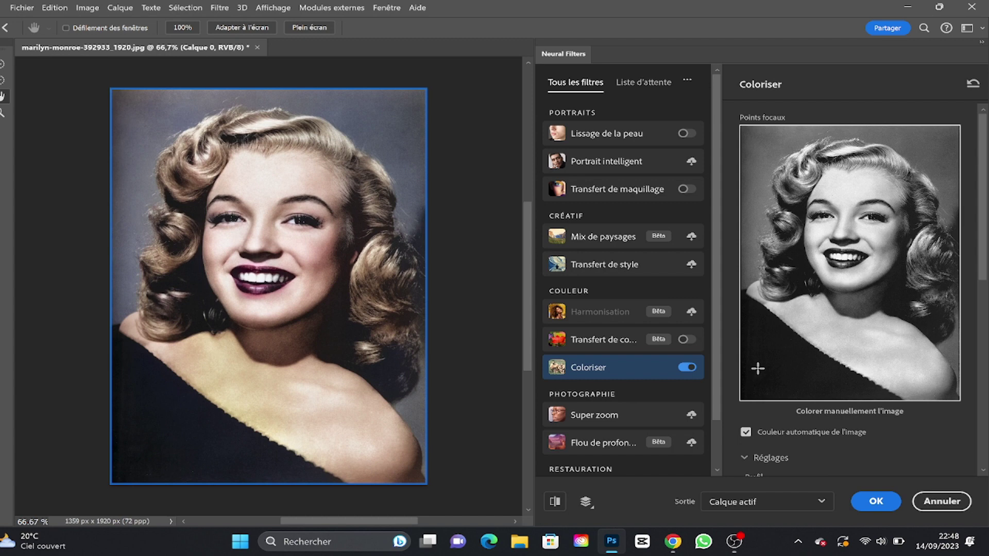
click(801, 510)
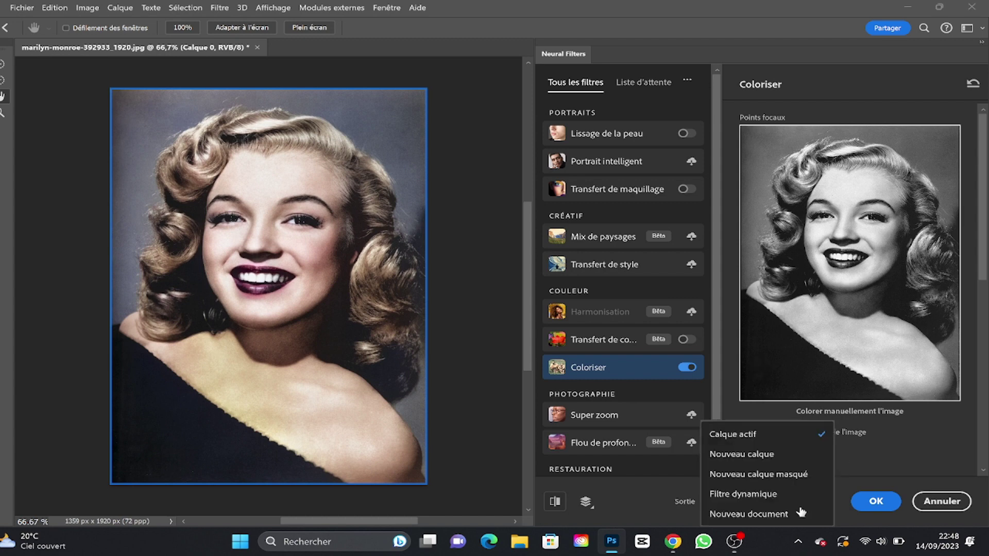
click(773, 474)
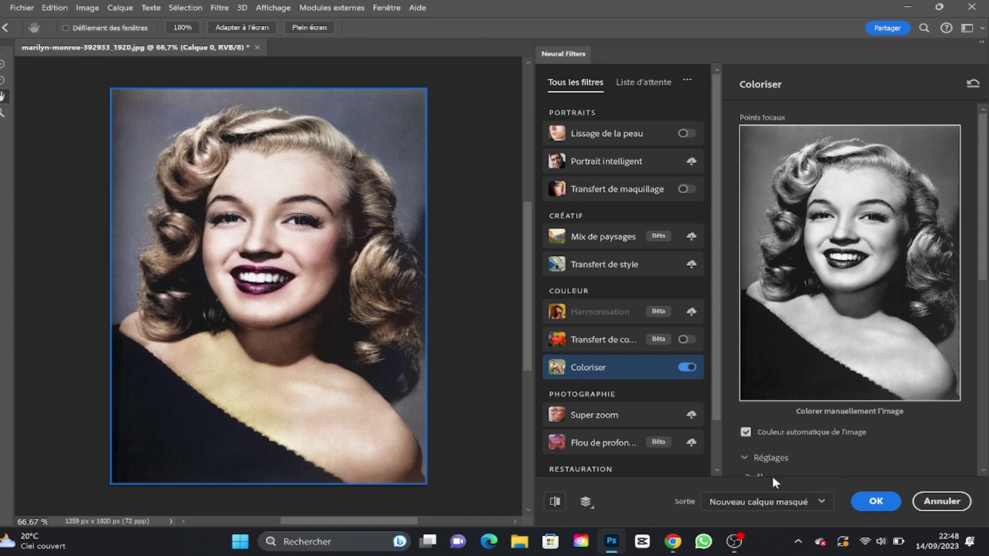
click(871, 502)
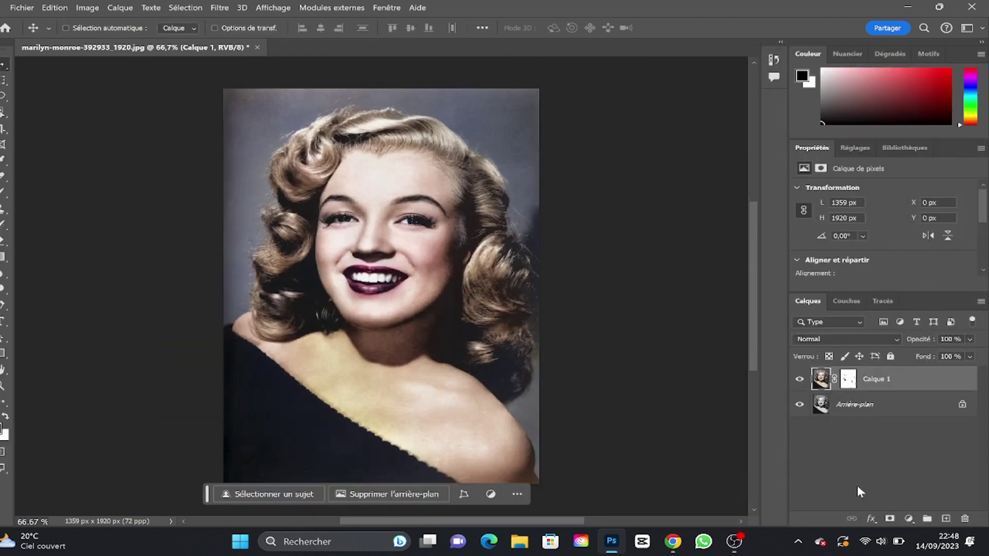
Step: Compare Calque 1 with Arrière-plan by toggling visibility, then merge Calque 1 down (Ctrl+E)
click(800, 380)
click(800, 380)
click(796, 407)
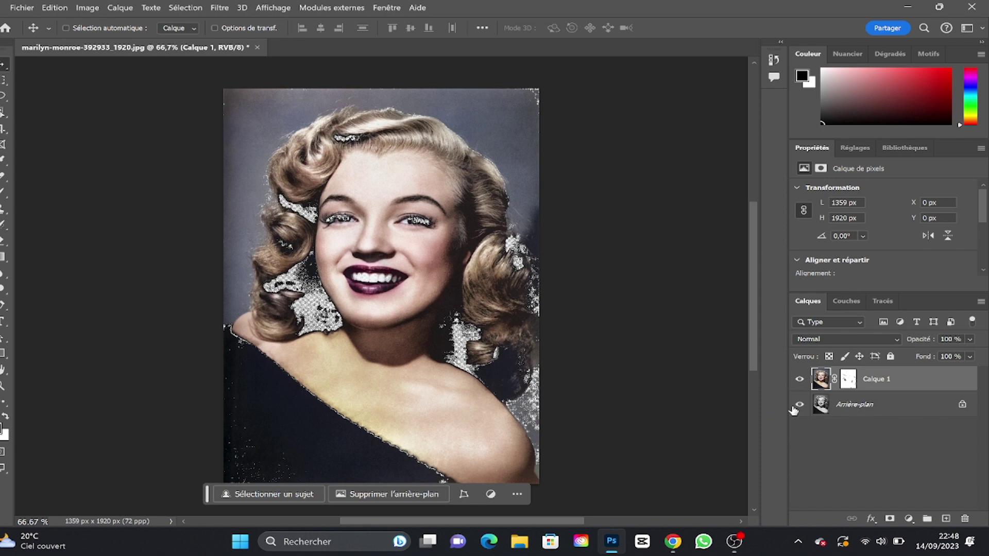
click(796, 406)
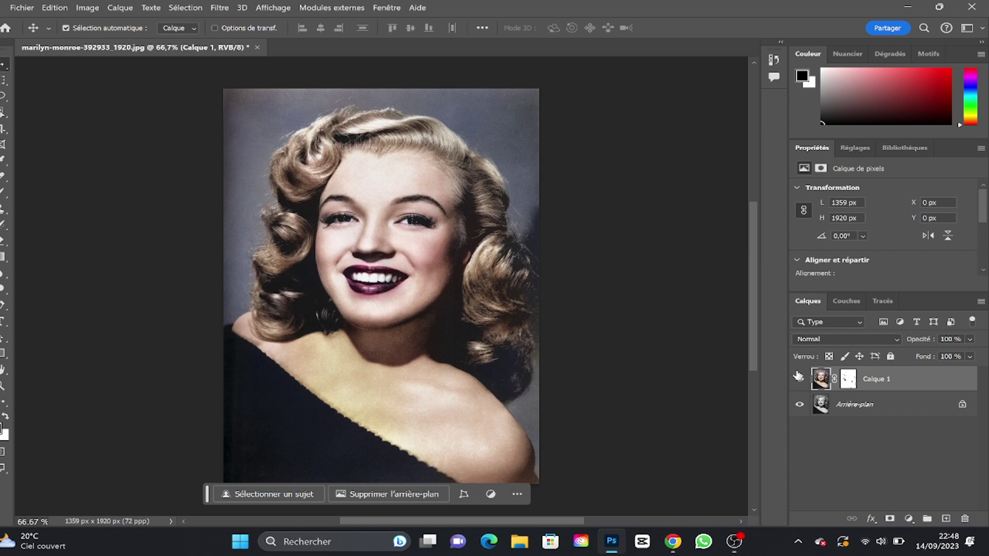
key(ctrl+e)
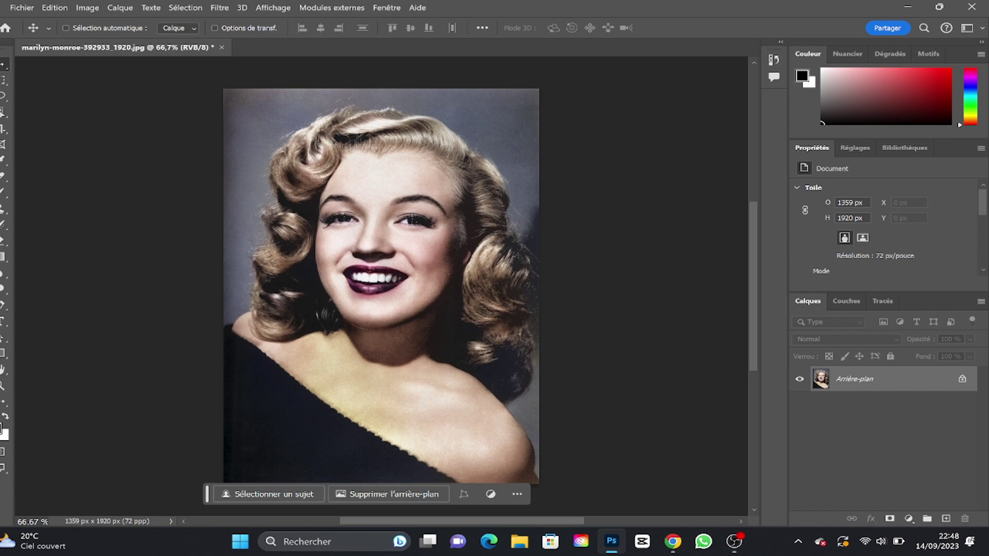
Step: Fill the whole Quick Mask with Remplir, then exit Quick Mask to get a full-image selection
key(q)
double_click(2, 452)
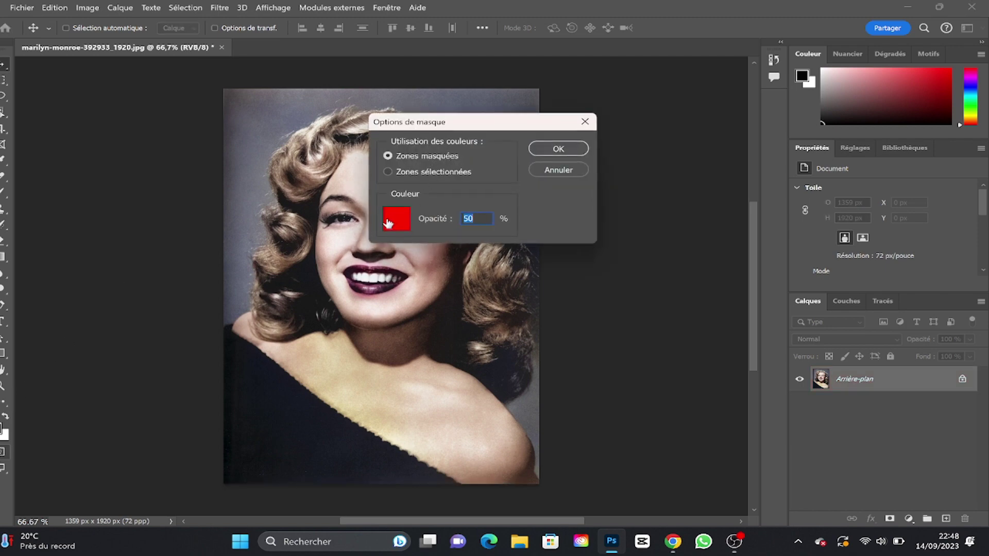
click(561, 149)
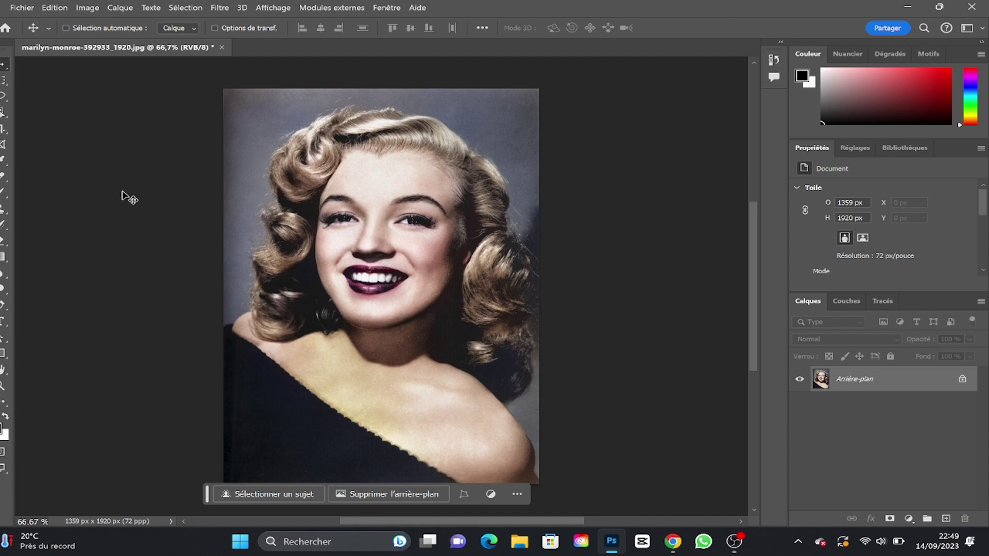
click(2, 452)
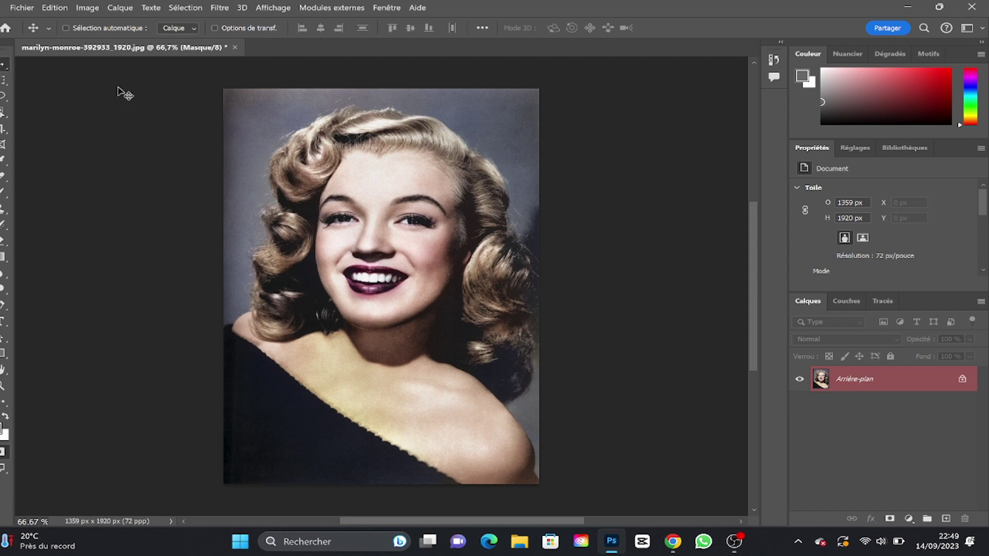
click(54, 8)
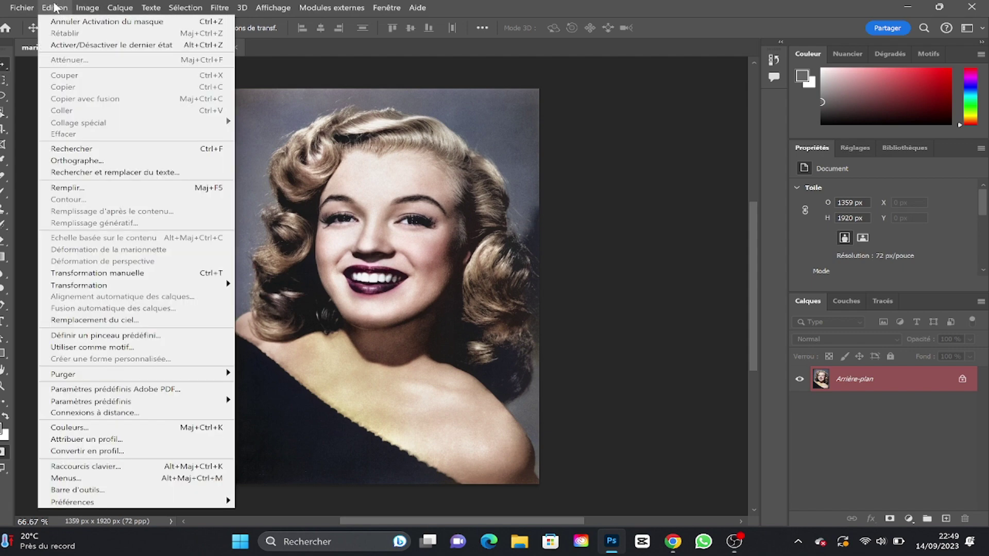
click(82, 187)
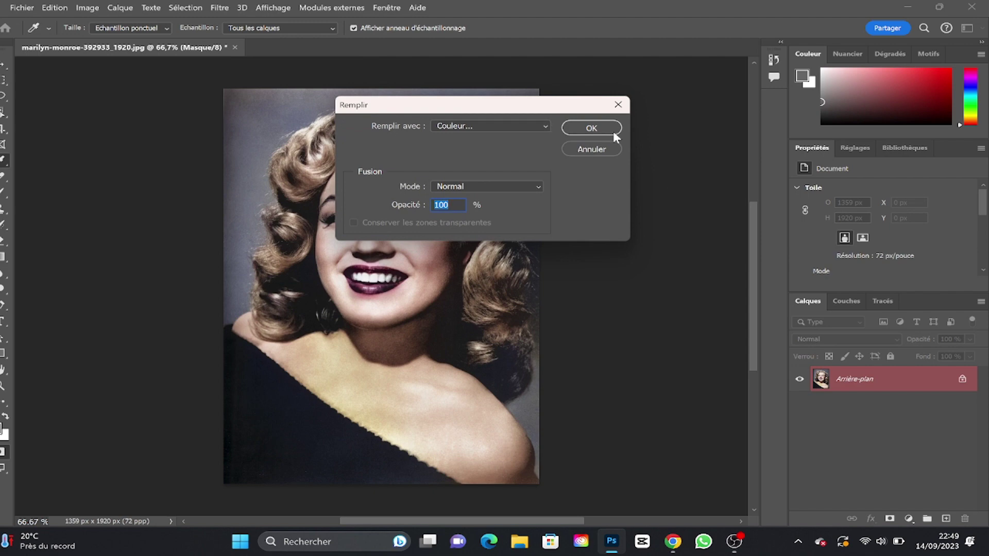
click(591, 128)
key(v)
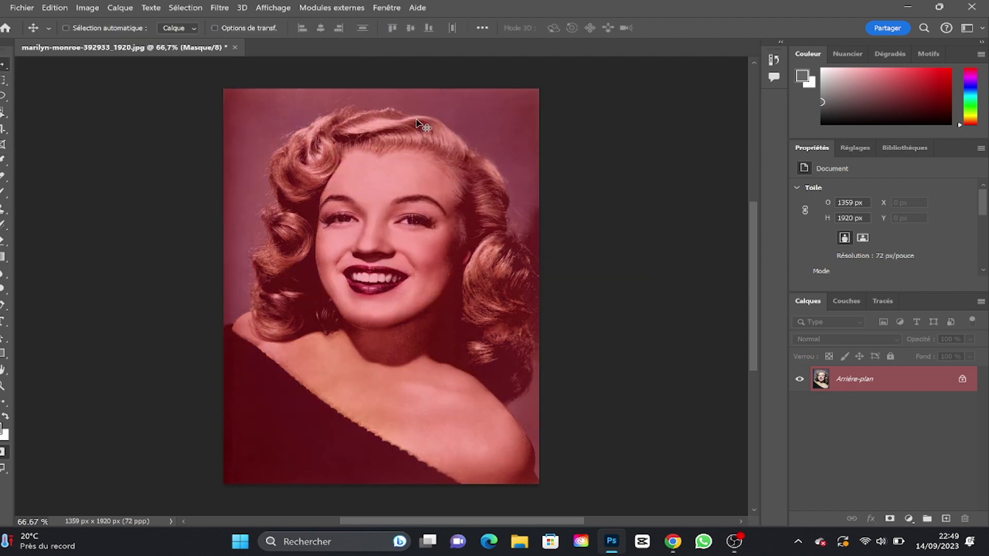
click(2, 458)
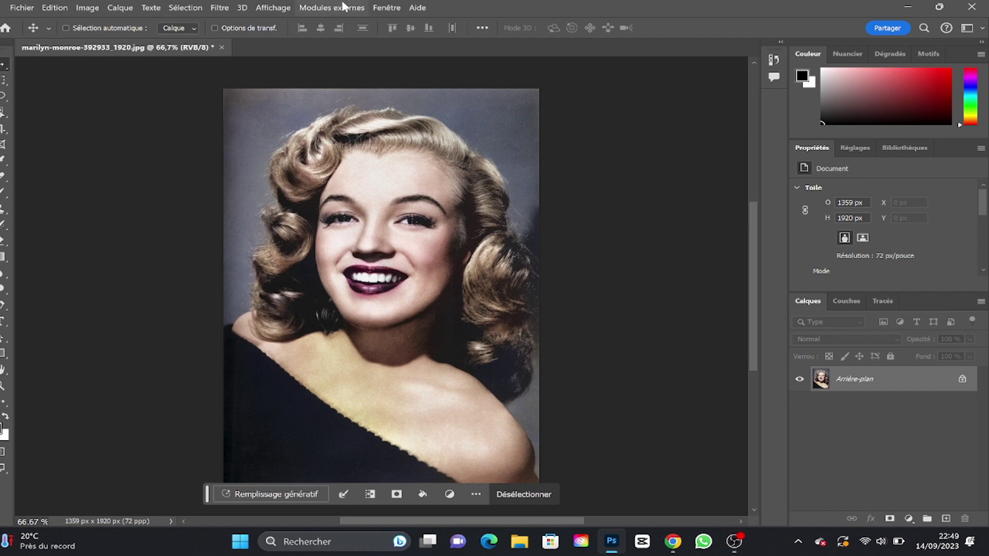
Step: Toggle the contextual task bar off and on, then choose Remplissage génératif on the selection
click(386, 8)
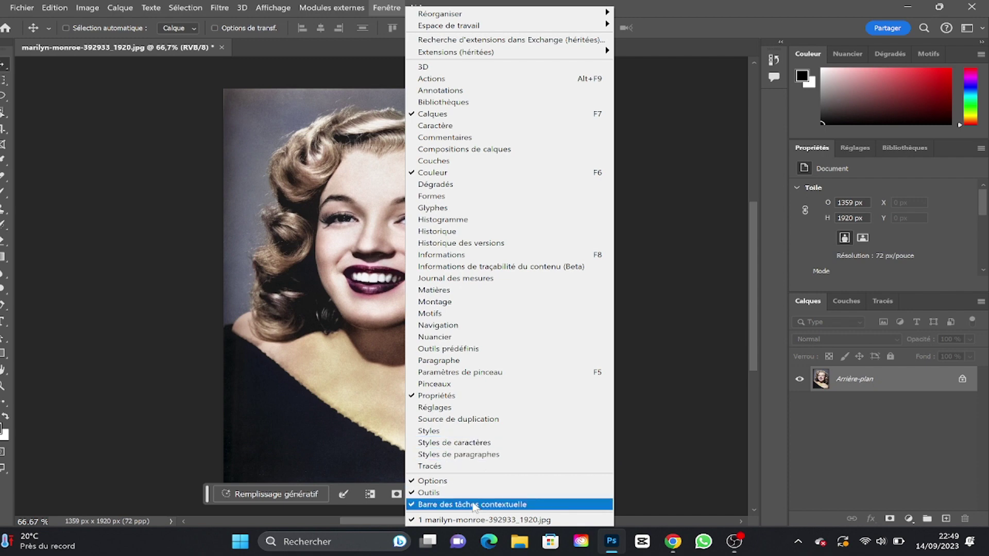
click(474, 505)
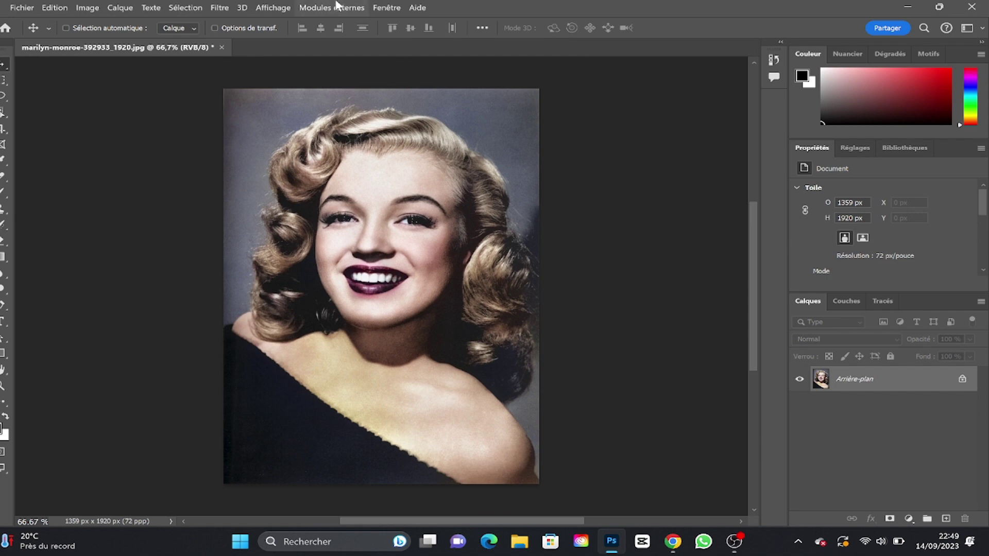
click(387, 8)
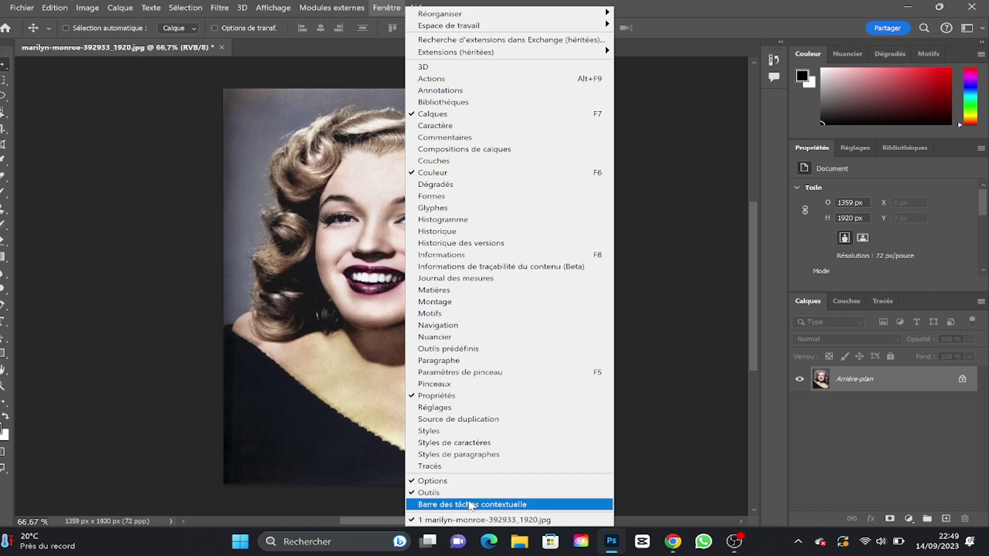
click(471, 505)
click(284, 496)
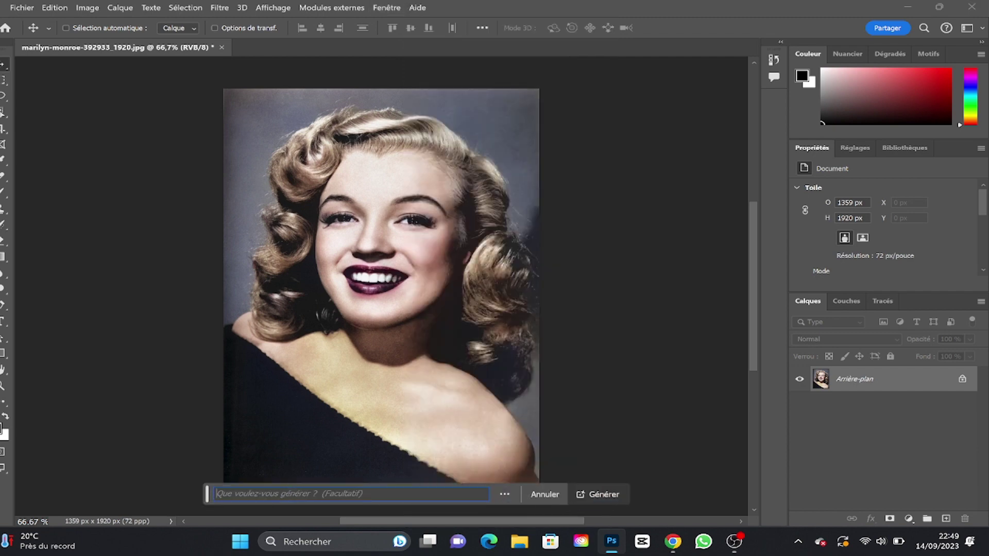
Step: Paste the prepared abstract brush-painting prompt into Generative Fill and generate it
right_click(289, 493)
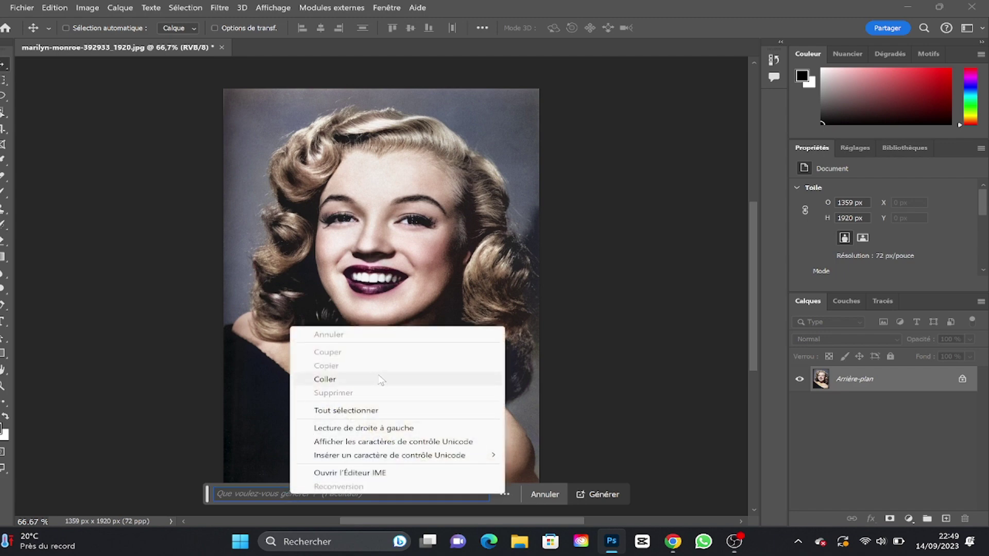
click(325, 380)
click(595, 493)
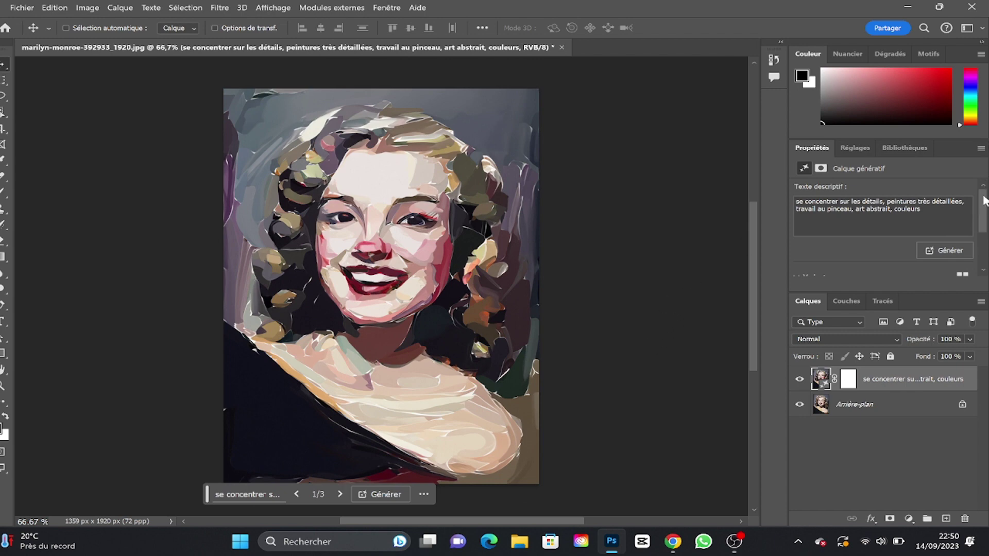
Step: Compare variants 2 and 3, generate three more, review them, and keep the first variant
scroll(985, 200, down, 3)
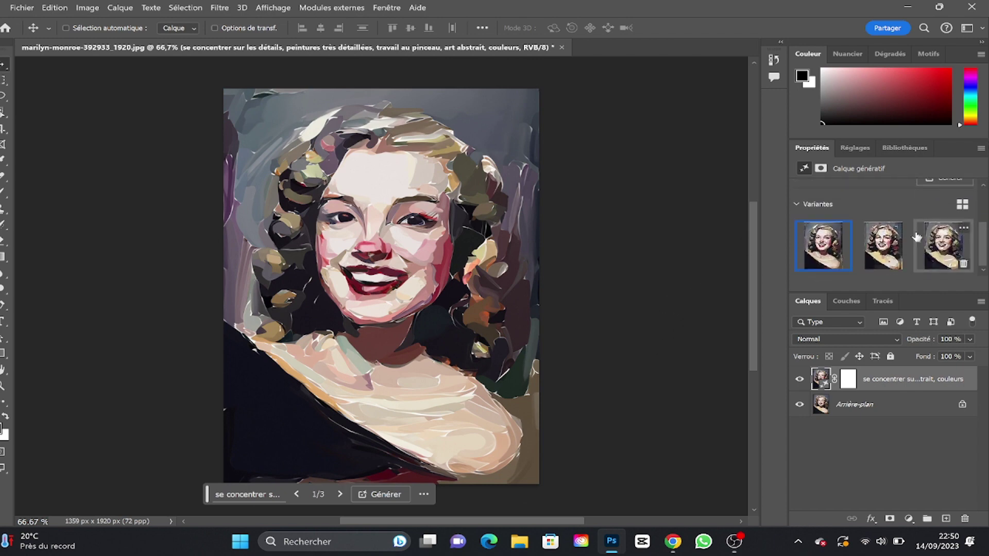
click(885, 249)
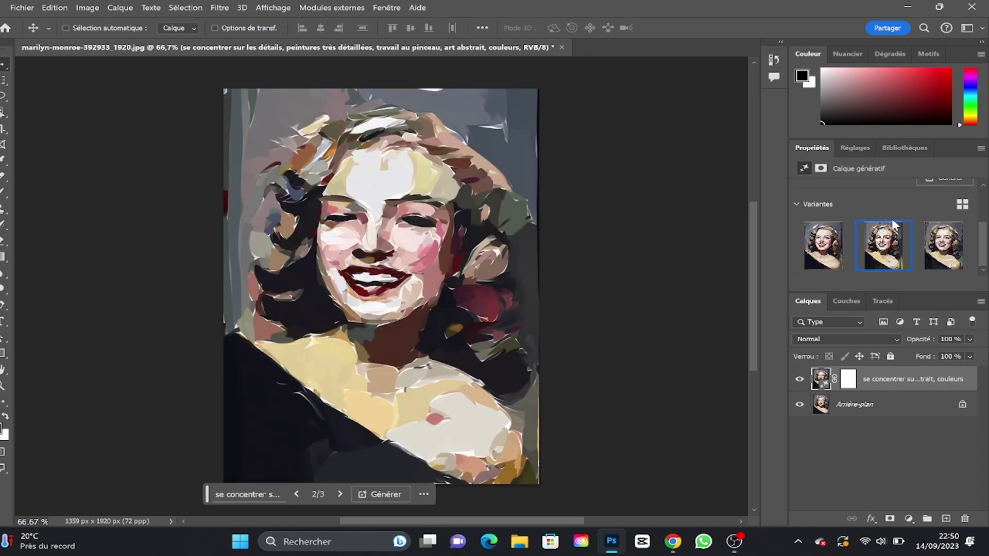
click(943, 246)
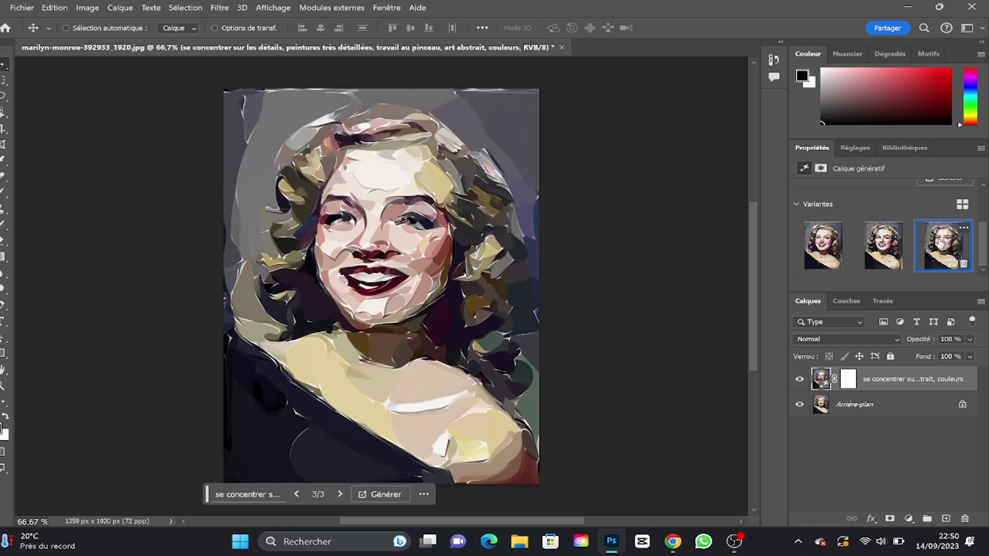
click(943, 184)
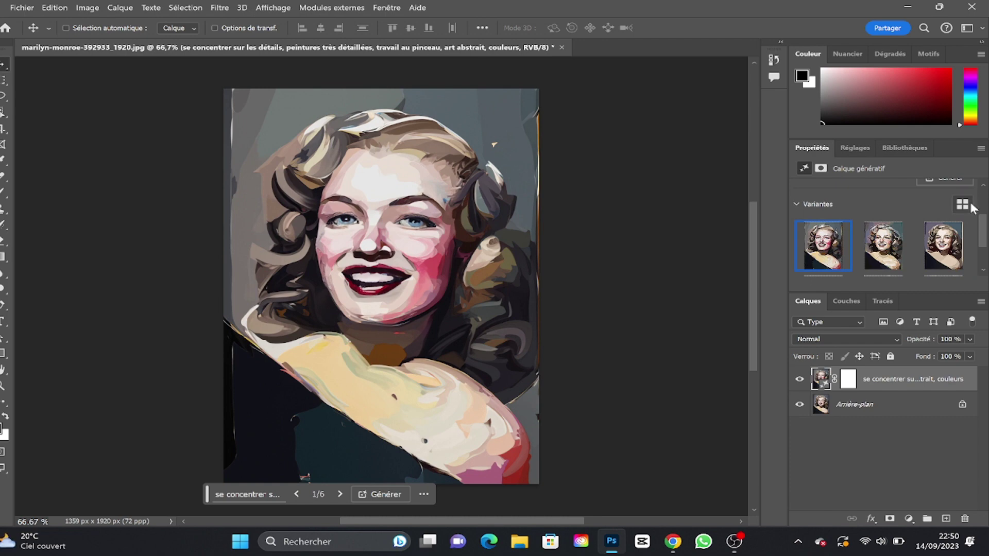
click(878, 246)
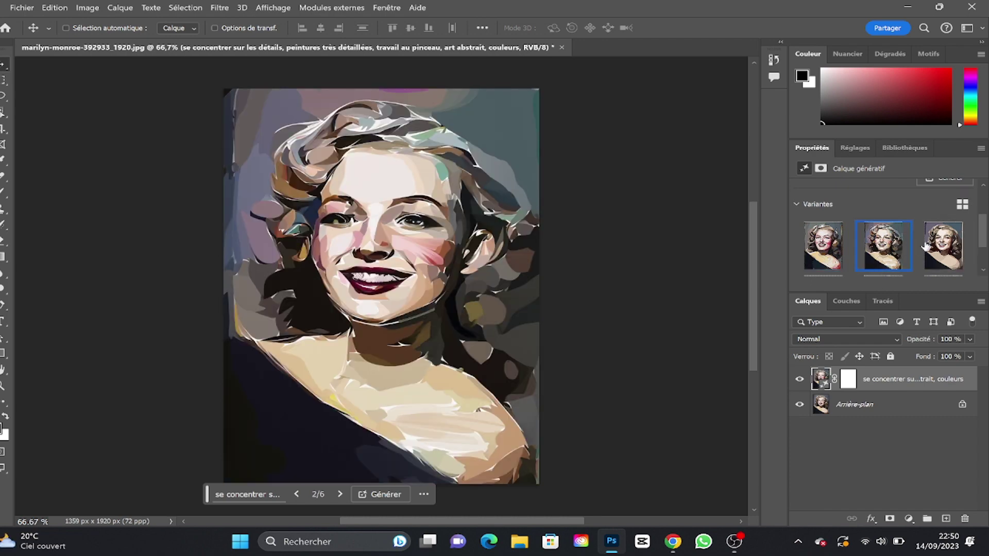
click(957, 247)
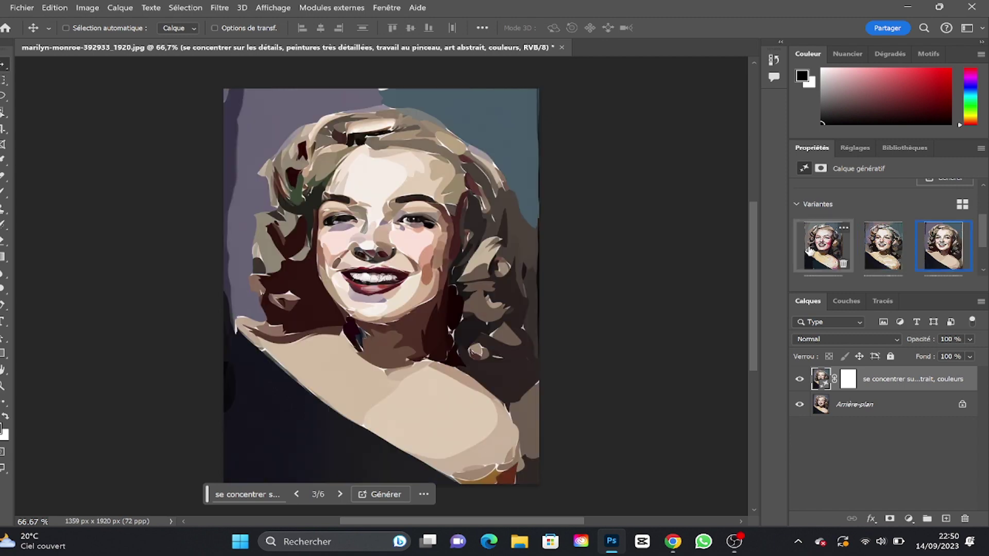
click(810, 251)
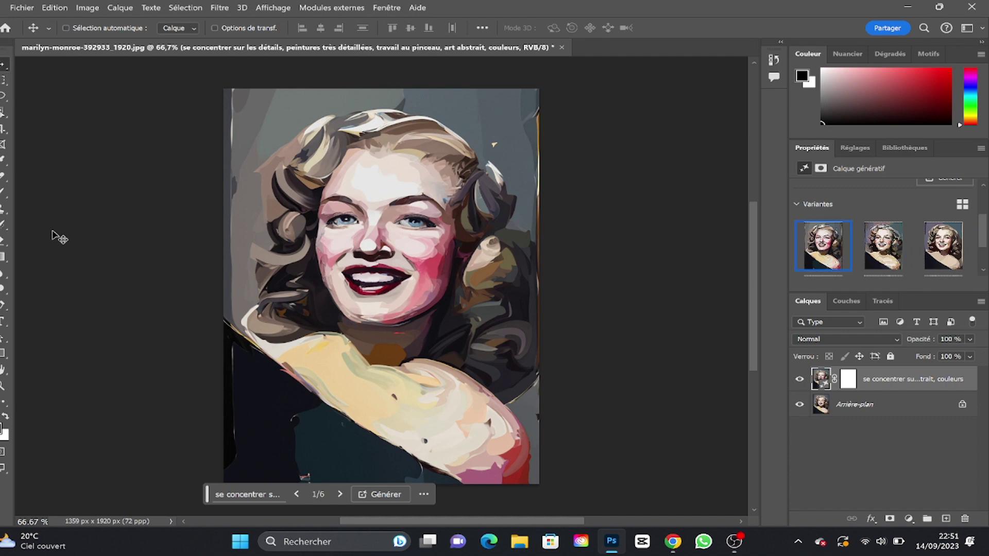
Step: With the Crop tool, drag the left edge outward to widen the canvas to 1956 × 2764 px
click(3, 145)
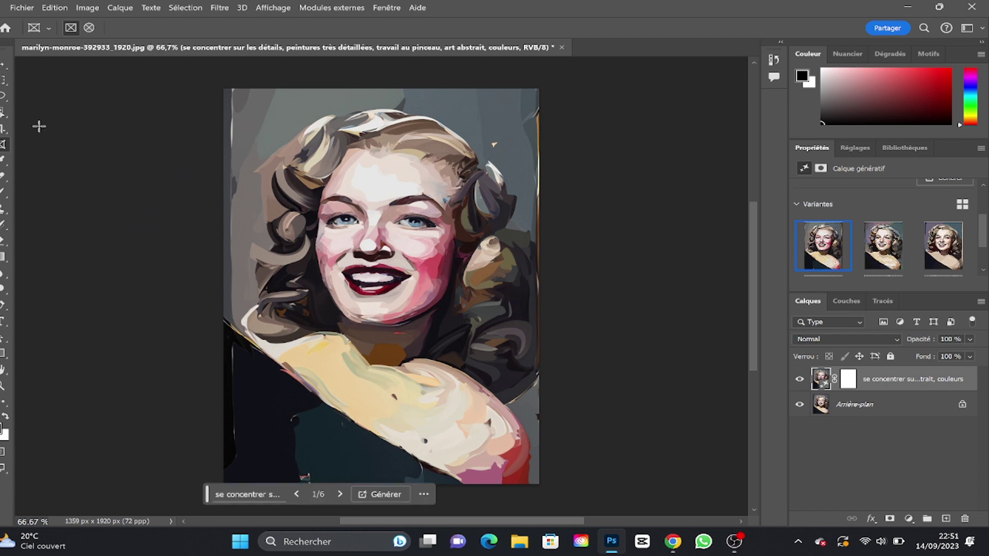
click(2, 130)
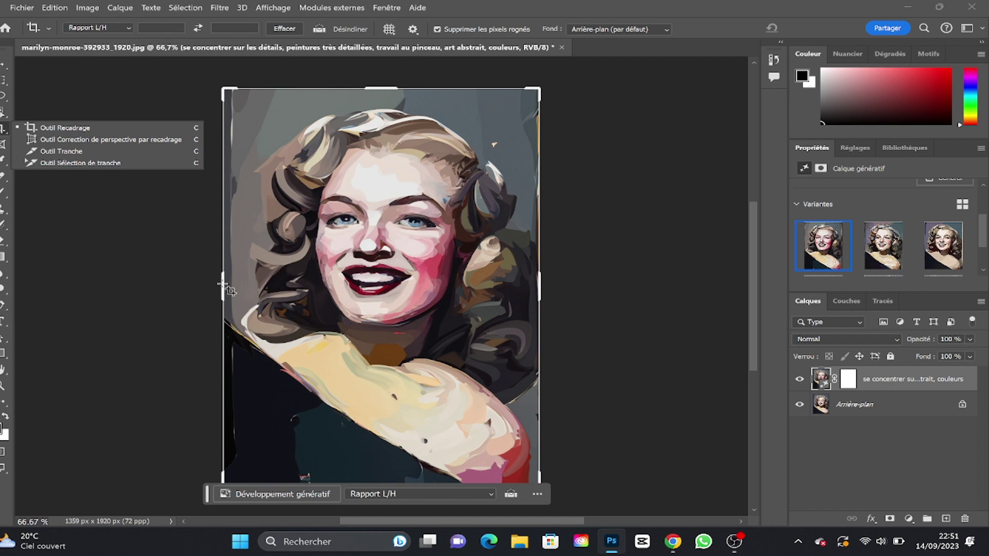
mouse_move(227, 288)
mouse_down()
mouse_move(206, 292)
mouse_move(220, 276)
mouse_move(207, 274)
mouse_move(193, 293)
mouse_move(151, 299)
mouse_up()
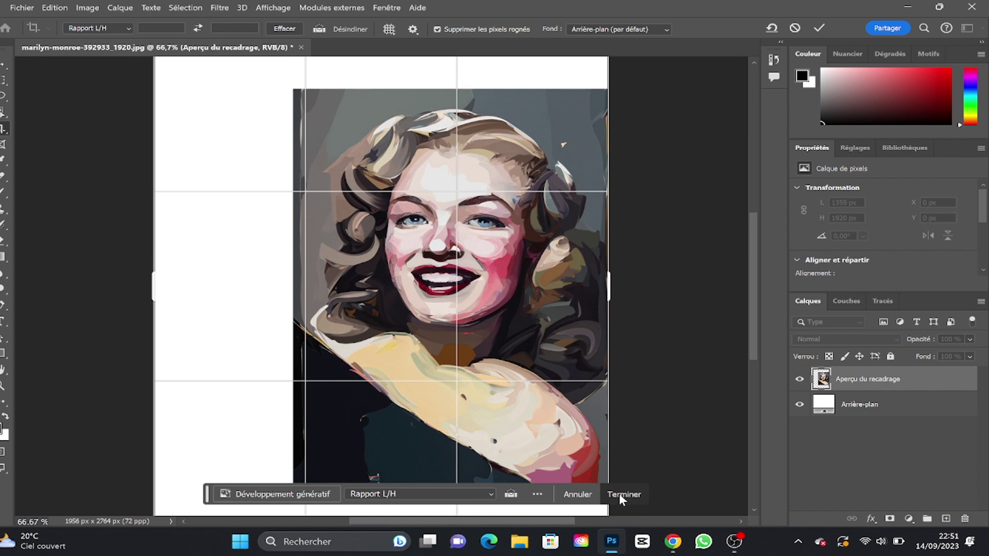
Step: Run Développement génératif with an empty prompt on the enlarged canvas
click(297, 496)
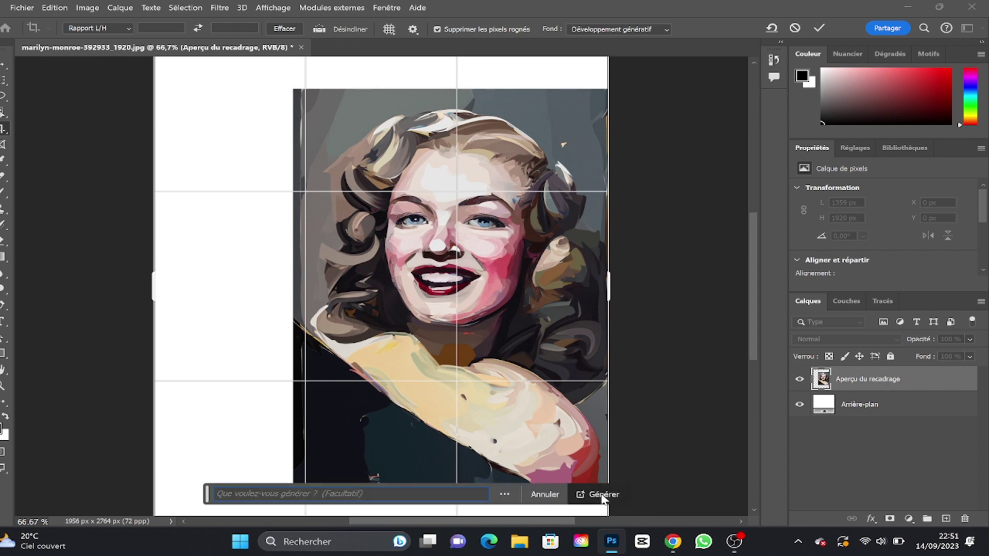
click(599, 495)
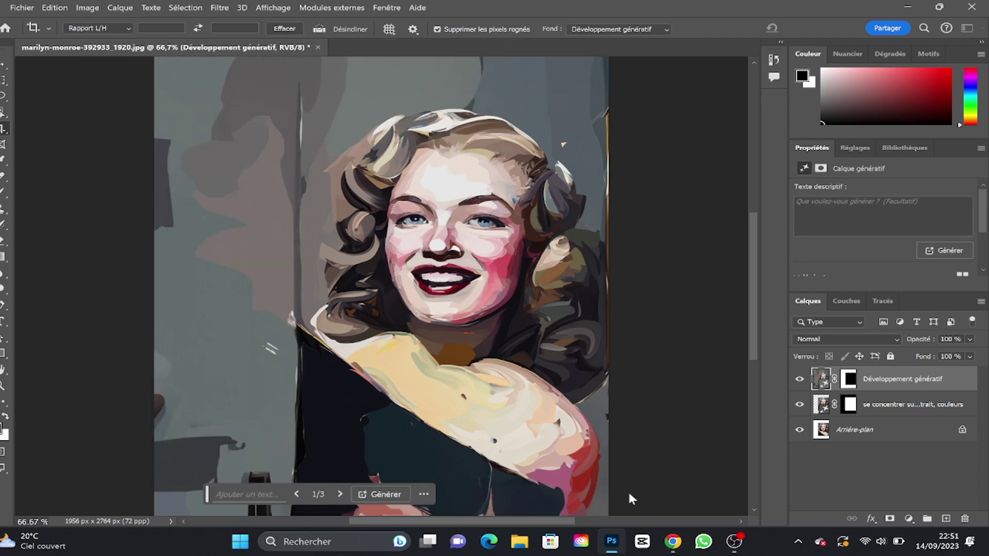
scroll(629, 495, down, 3)
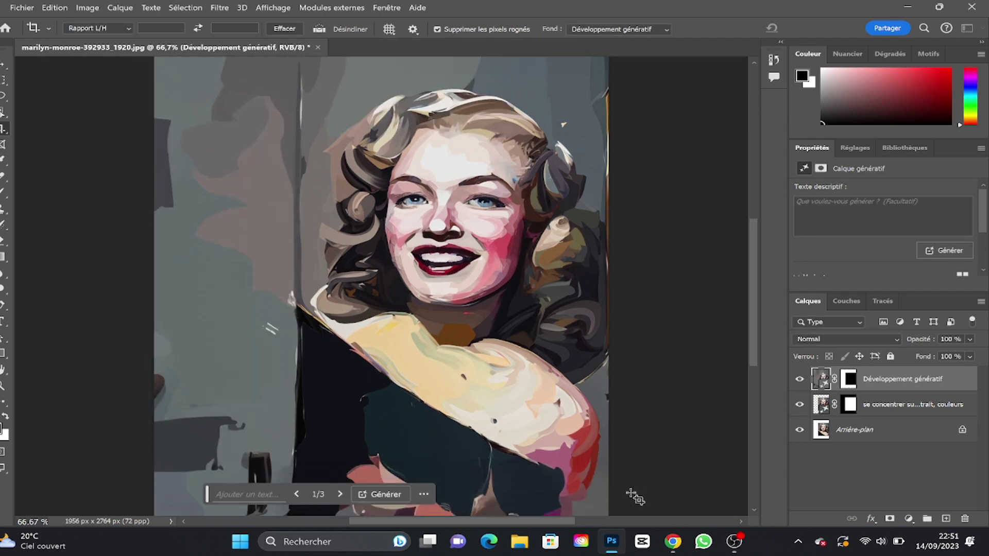
scroll(628, 506, down, 3)
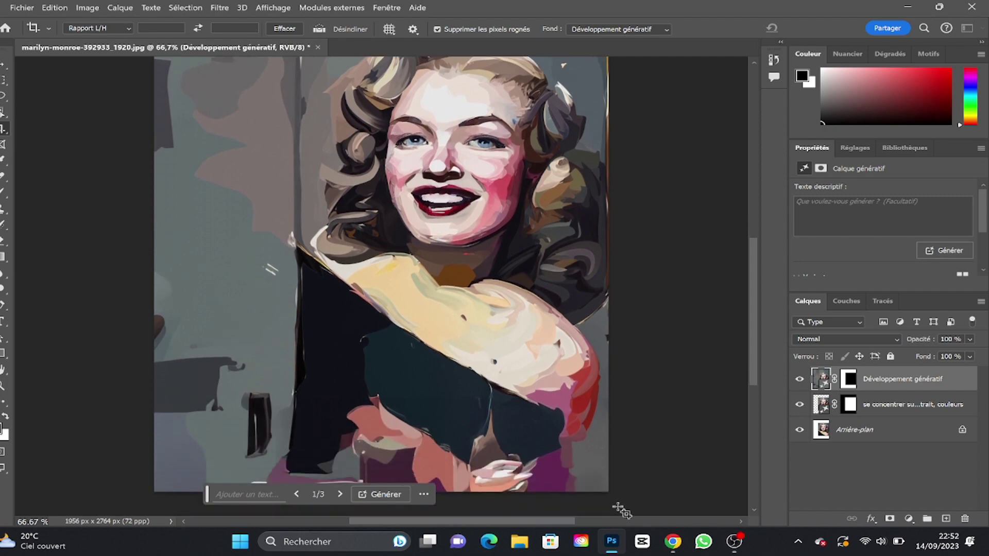
scroll(623, 510, down, 10)
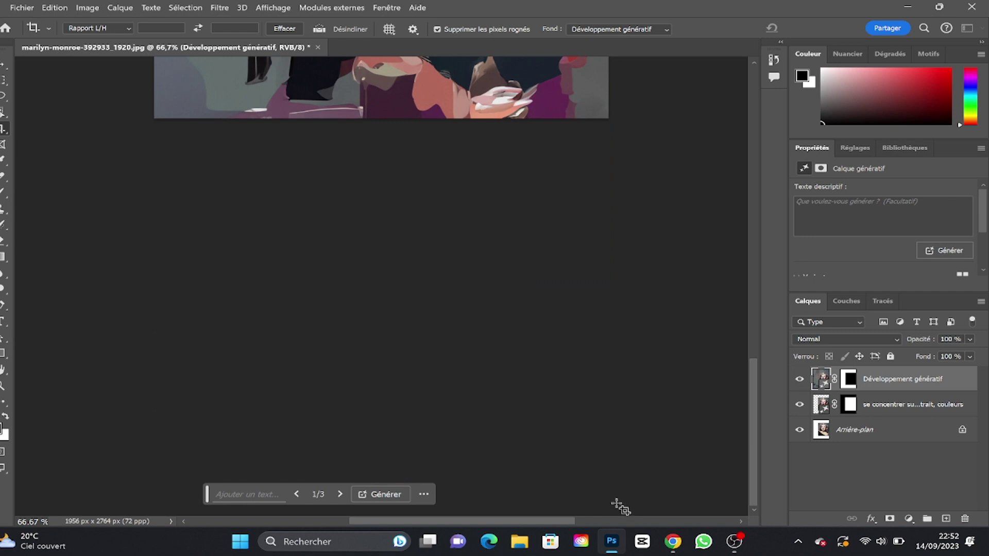
scroll(606, 497, up, 2)
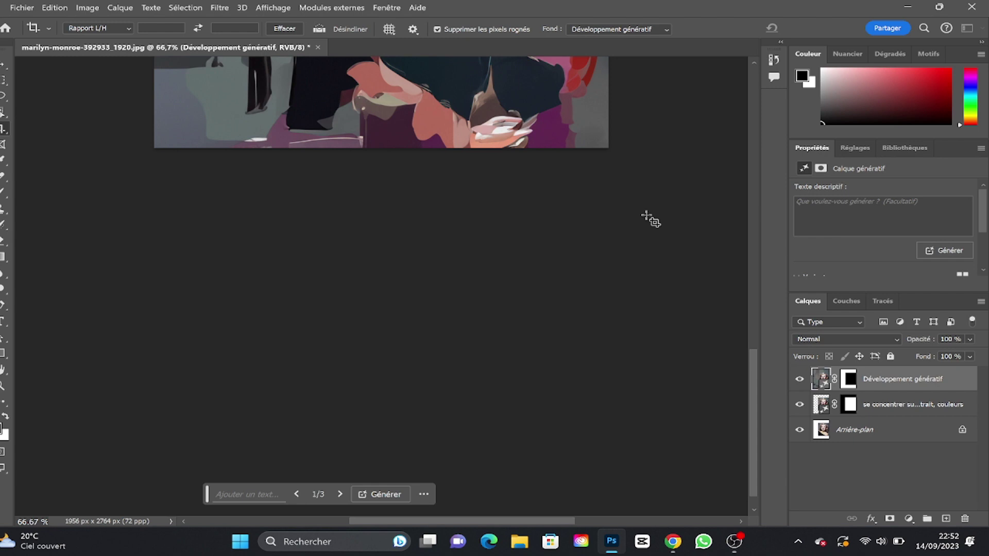
drag(524, 163, 535, 370)
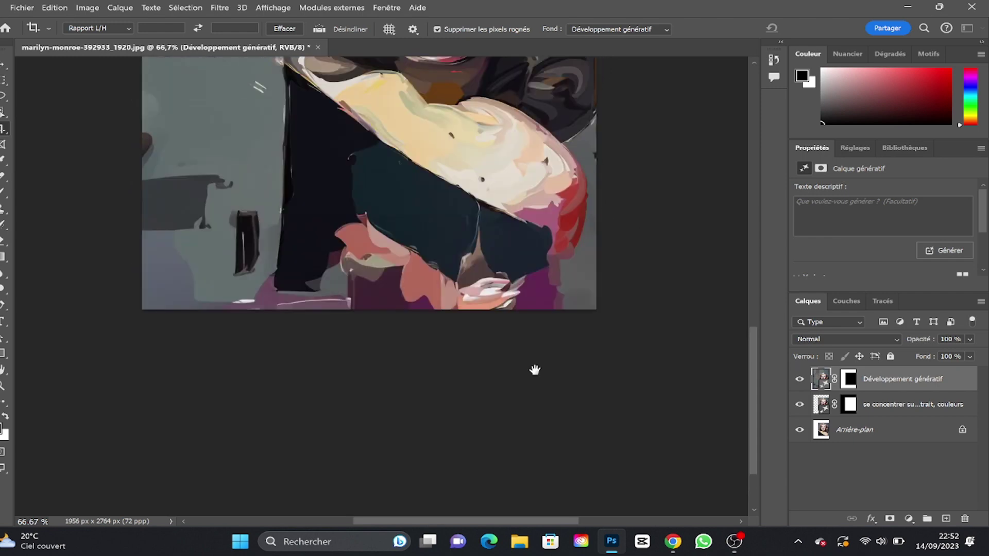
scroll(535, 370, up, 10)
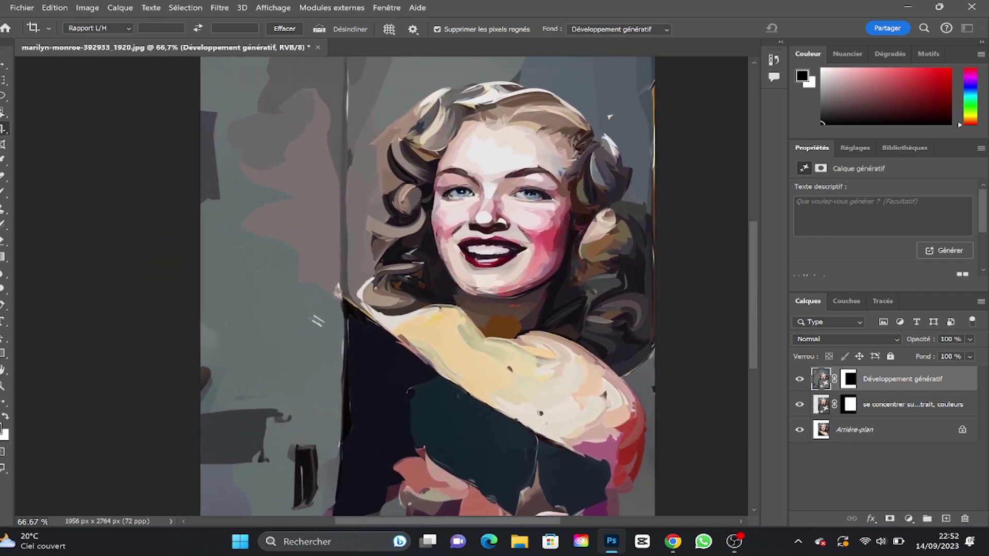